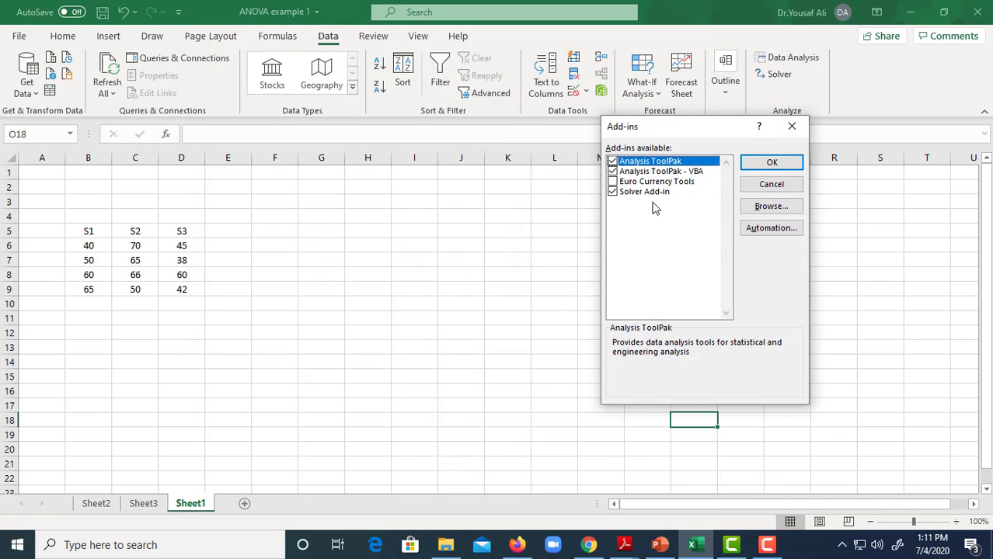
- Enable the Analysis ToolPak and Analysis ToolPak - VBA add-ins
click(612, 170)
click(769, 164)
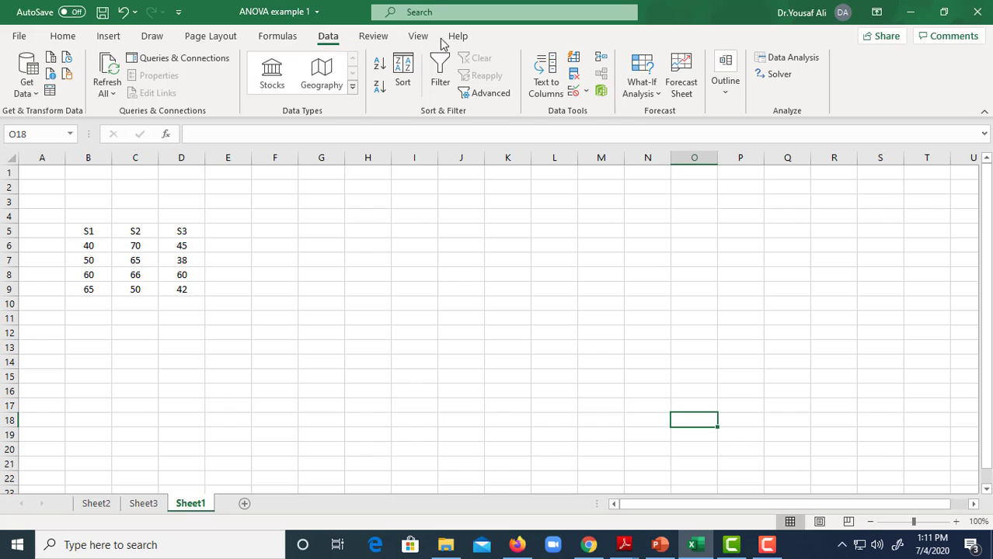
- Start the Anova: Single Factor analysis and set its input range to $B$5:$D$9, including the S1–S3 headers
click(783, 64)
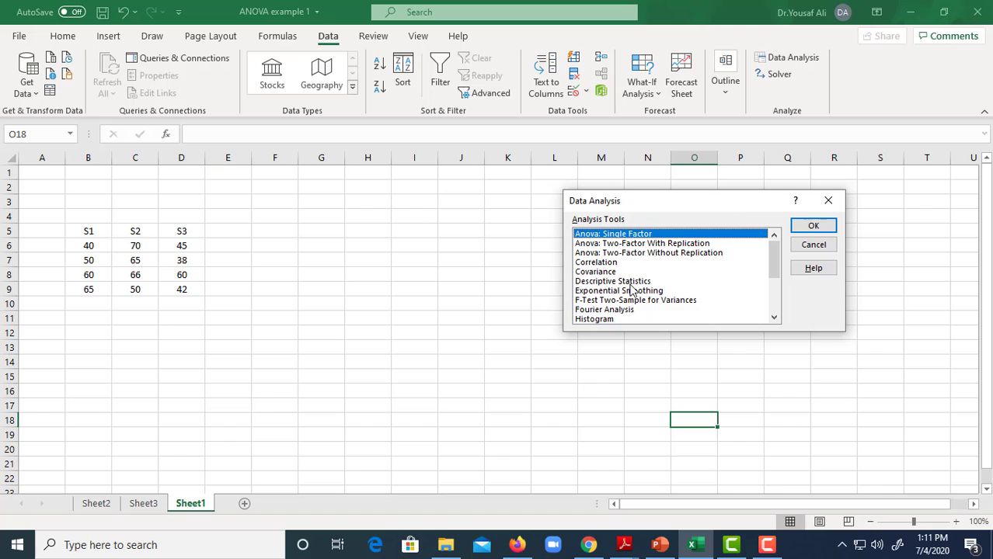
mouse_move(775, 270)
mouse_down()
mouse_move(773, 306)
mouse_move(774, 261)
mouse_up()
click(813, 227)
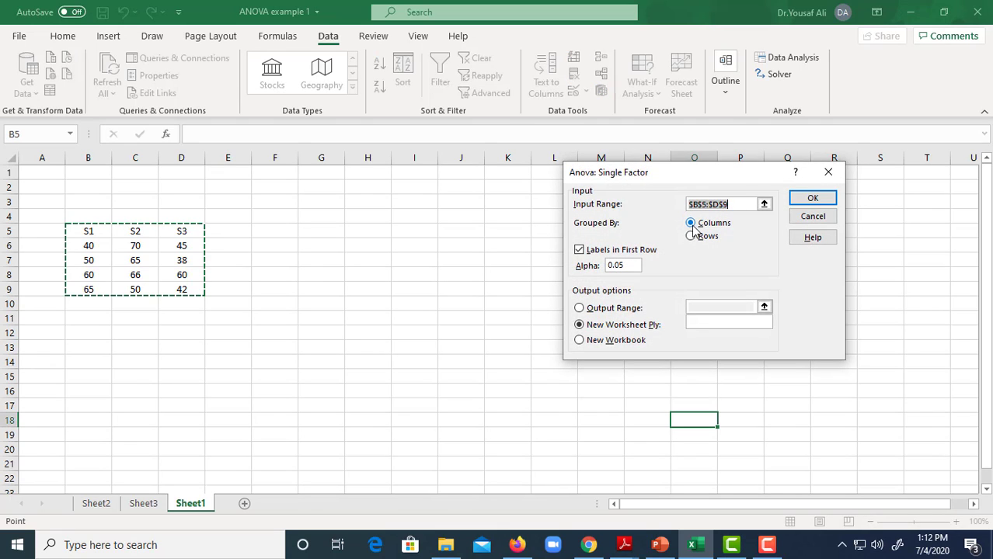
key(Delete)
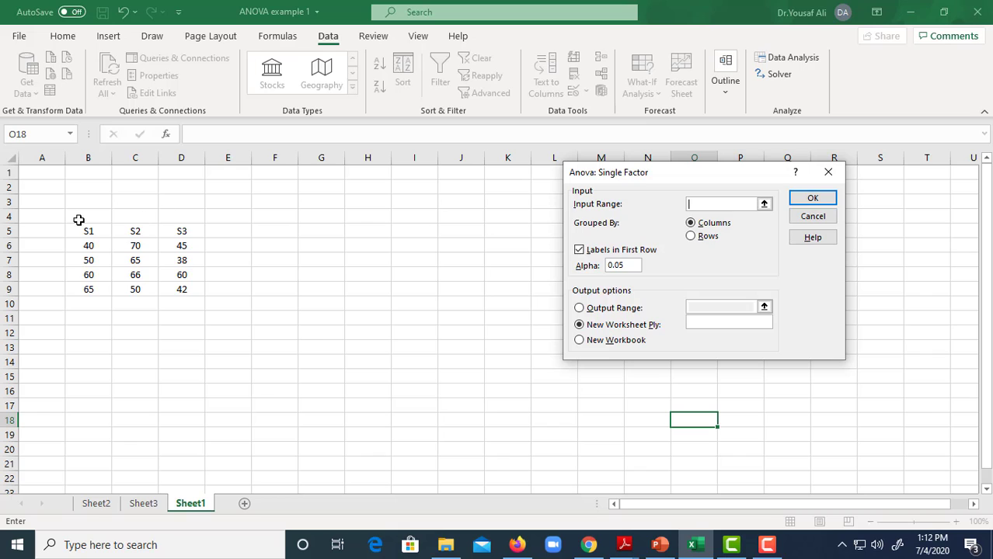
drag(88, 229, 166, 288)
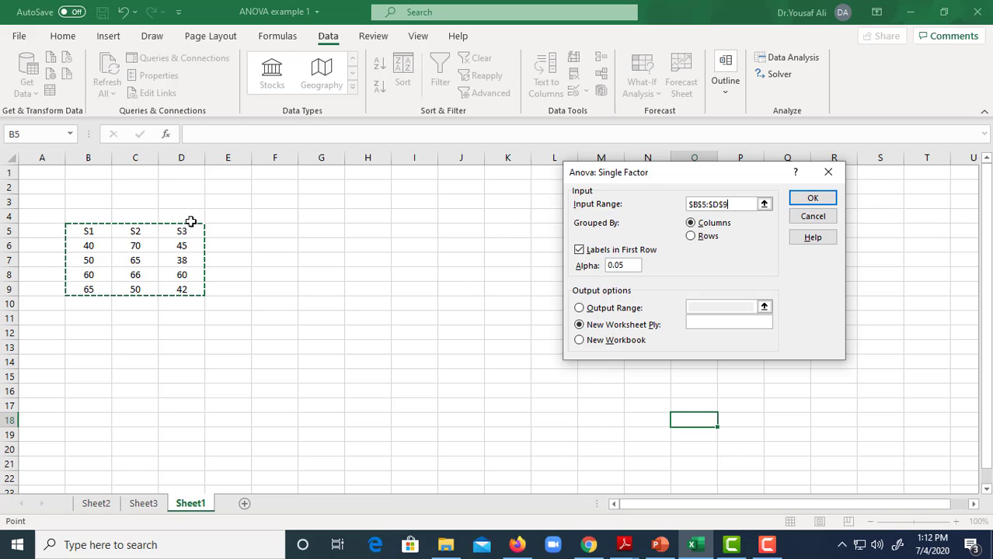
- Run the analysis grouped by columns with labels in the first row, sending the output to a new worksheet
click(579, 250)
click(579, 251)
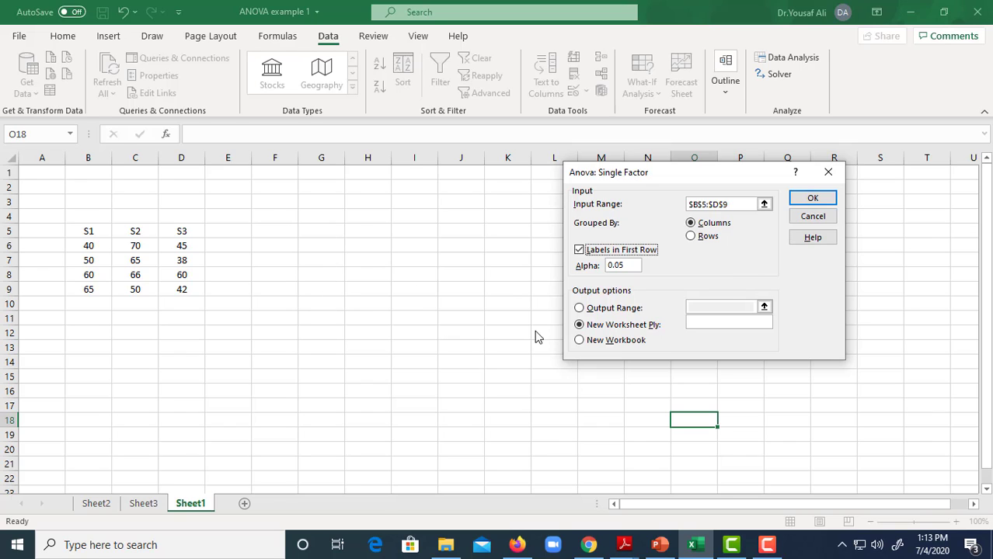
click(579, 340)
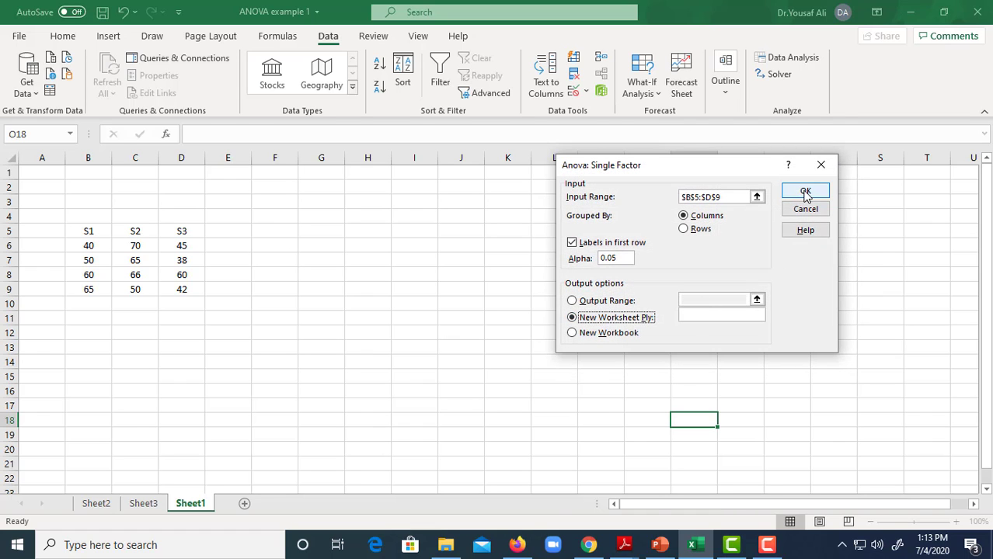
click(806, 194)
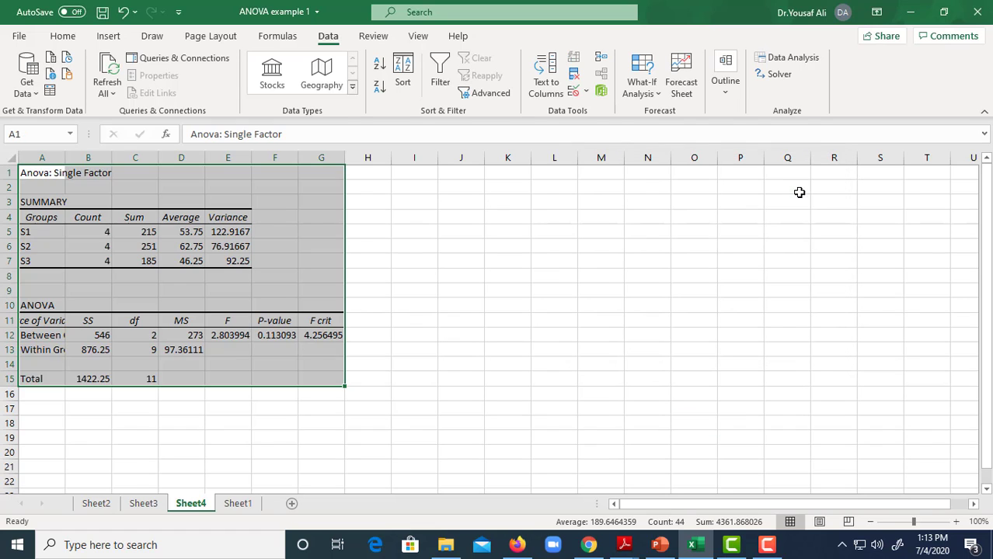
- Deselect the ANOVA output and autofit column A to its source-of-variation labels
click(386, 428)
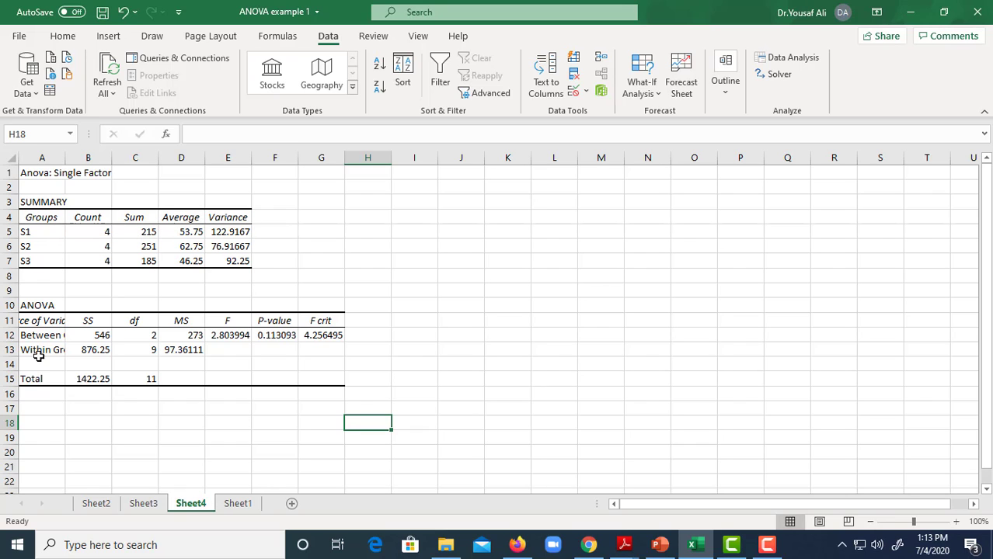
double_click(66, 161)
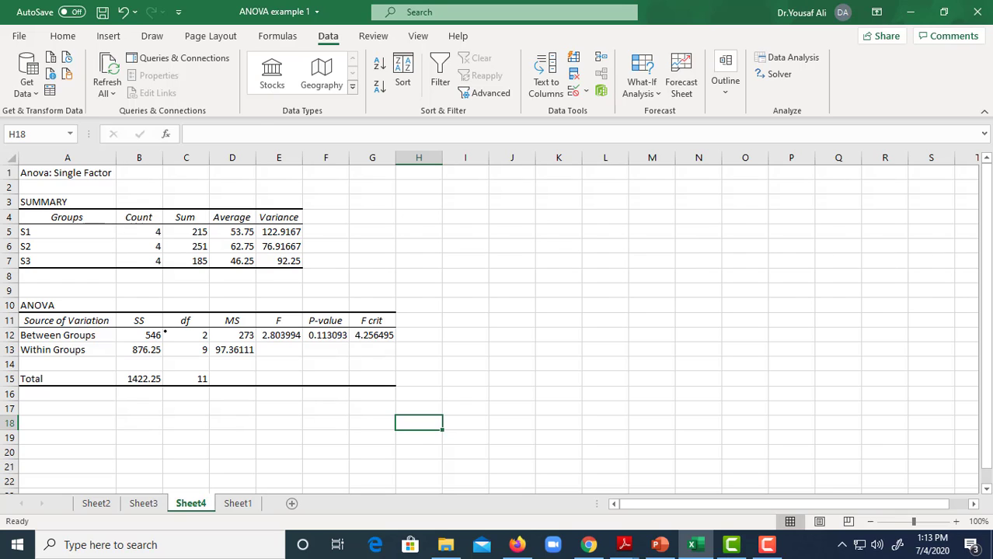
- Handwrite the degrees-of-freedom workings 3-1, c-1, n-c and 12-3 in ink beside the df values
mouse_move(165, 331)
mouse_down()
mouse_move(173, 339)
mouse_move(187, 331)
mouse_move(192, 355)
mouse_up()
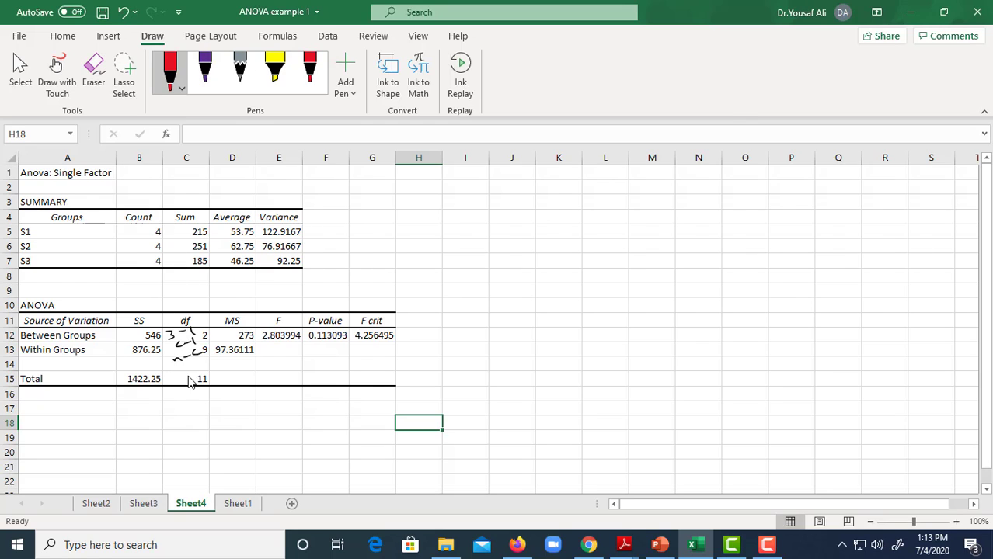
drag(181, 365, 187, 373)
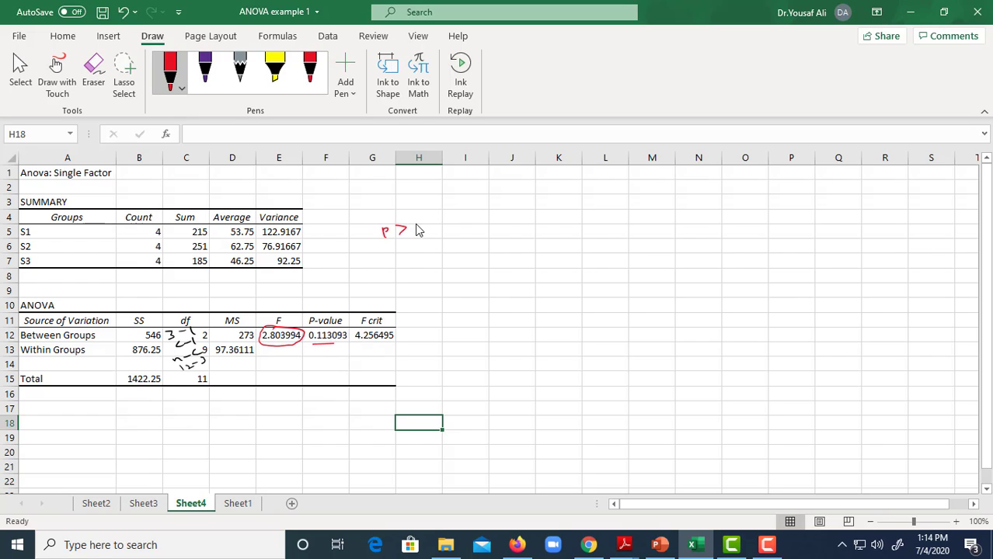
- Handwrite the decision rules in red beside the summary table: P > α accept H0, P < α accept H1
mouse_move(427, 219)
mouse_down()
mouse_move(404, 243)
mouse_move(439, 237)
mouse_move(423, 265)
mouse_up()
drag(430, 257, 438, 258)
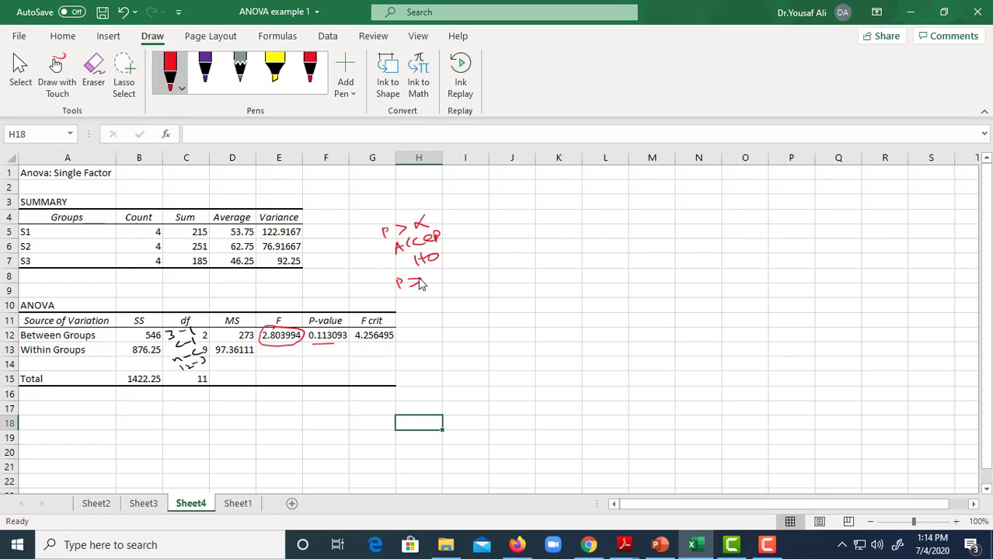
mouse_move(420, 284)
mouse_down()
mouse_move(451, 272)
mouse_move(429, 294)
mouse_up()
drag(449, 289, 454, 289)
drag(458, 280, 468, 281)
mouse_move(480, 270)
mouse_down()
mouse_move(480, 281)
mouse_move(493, 280)
mouse_up()
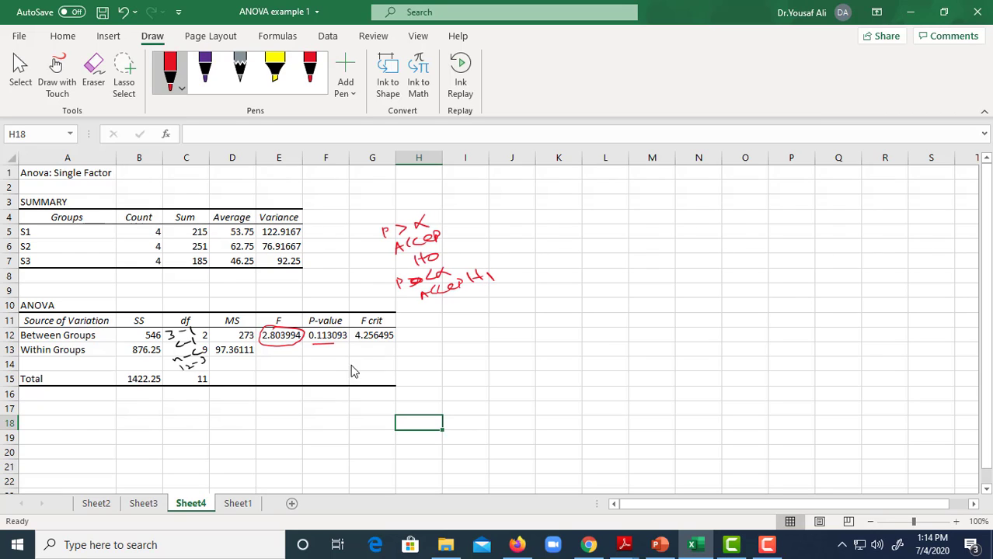
- Mark the P-value in red ink and write α 0.05 above it with a connecting line
drag(330, 346, 336, 345)
drag(326, 304, 323, 316)
mouse_move(332, 291)
mouse_down()
mouse_move(365, 277)
mouse_move(355, 269)
mouse_up()
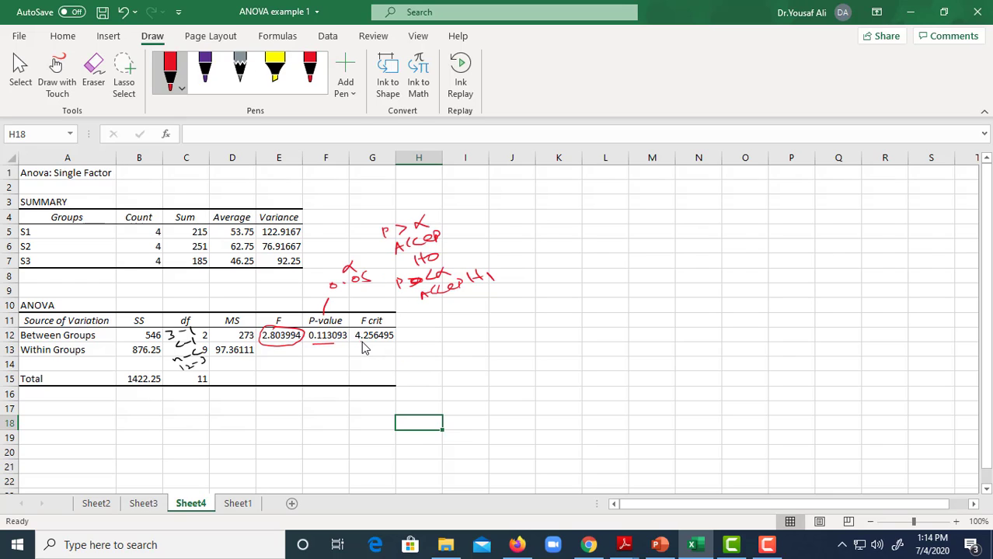
- Underline the F crit value and sketch an F-distribution curve with its critical point labelled F0.05(2,9) and 4.25
drag(359, 341, 483, 364)
mouse_move(400, 360)
mouse_down()
mouse_move(510, 353)
mouse_move(466, 351)
mouse_move(465, 390)
mouse_move(491, 387)
mouse_up()
drag(500, 376, 497, 387)
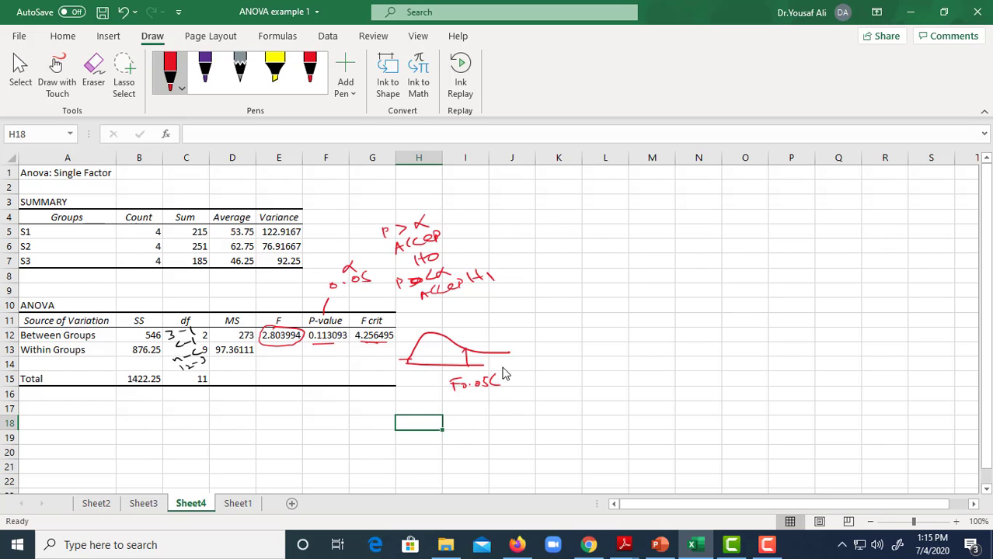
drag(513, 377, 516, 385)
click(489, 399)
drag(476, 395, 510, 402)
- Label the acceptance region A.R under the sketched curve and mark the calculated F value 2.80 on its axis
drag(448, 356, 454, 348)
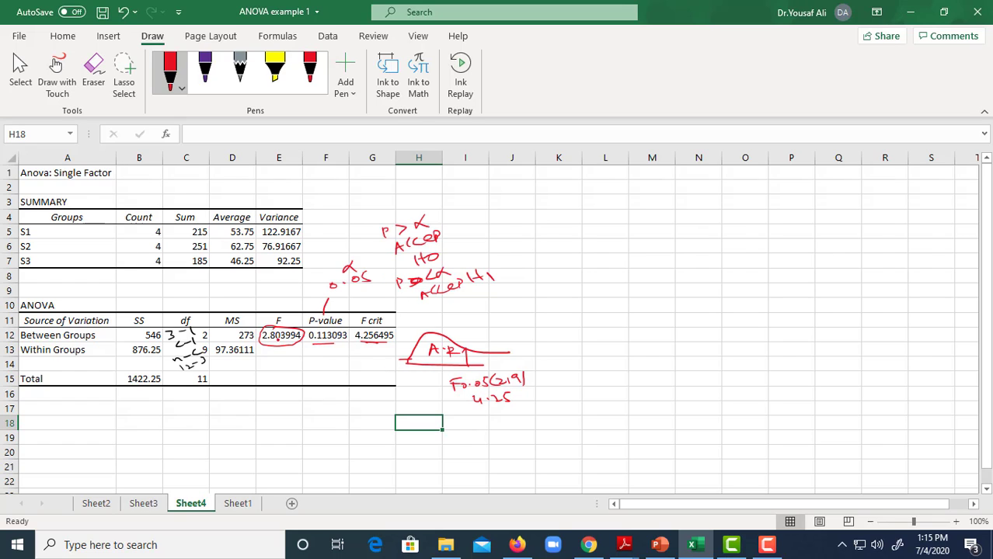
drag(438, 362, 440, 379)
click(437, 376)
drag(451, 371, 452, 374)
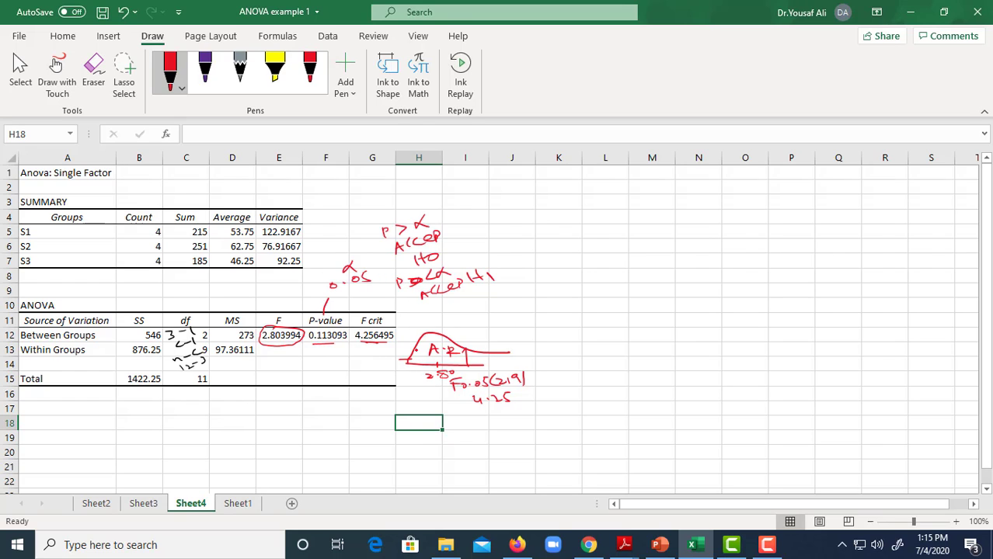